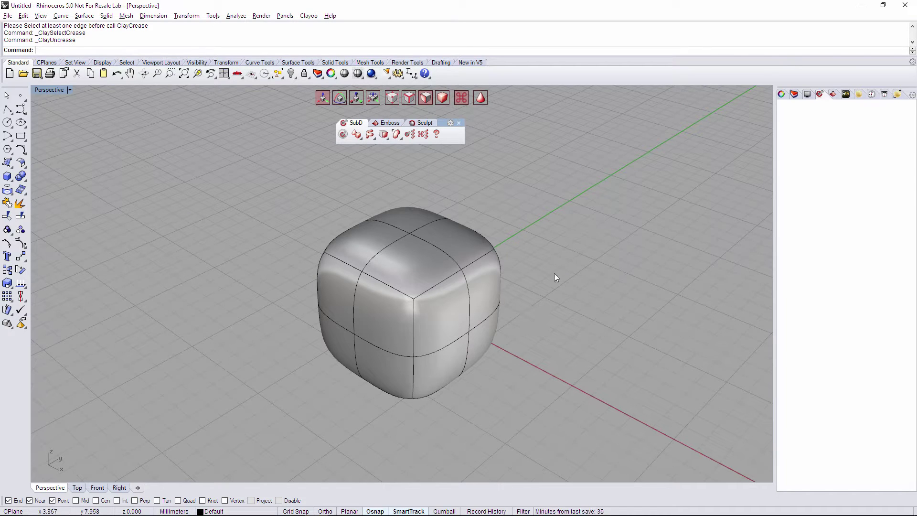
Browse two SubD toolbar flyouts to find the control-cage display tool.
left_click(382, 139)
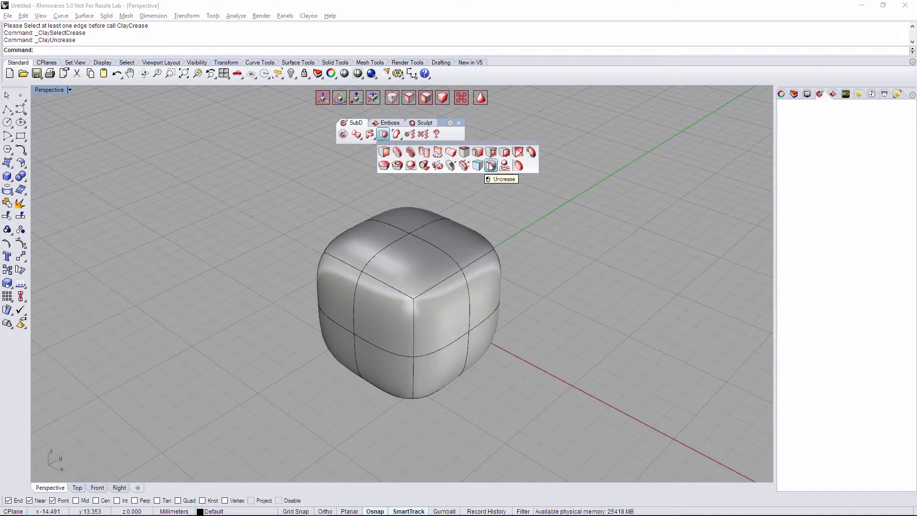
left_click(397, 136)
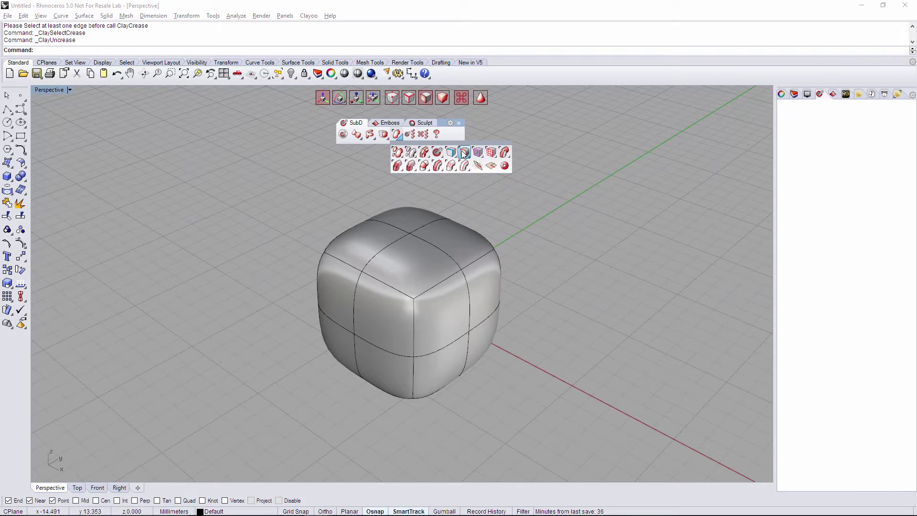
Display the control cage and select its top-left, front vertical and top-right corner edges.
left_click(413, 98)
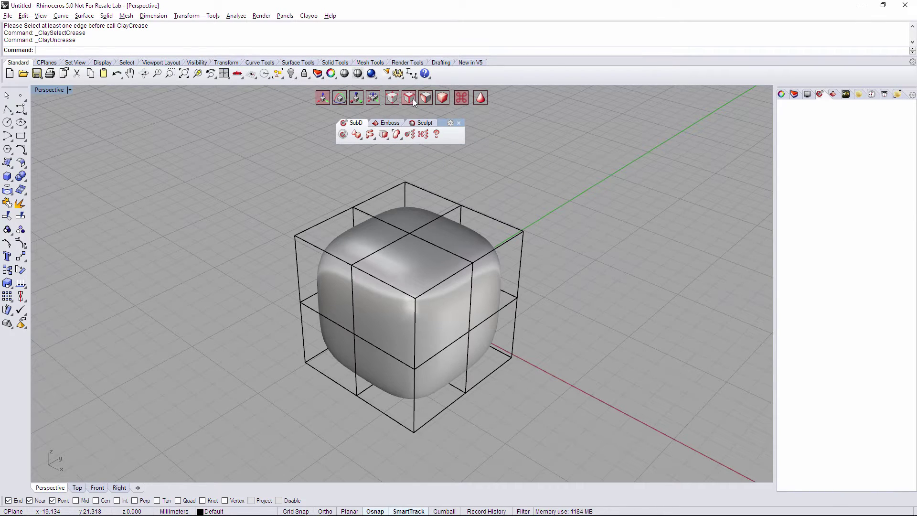
left_click(402, 289)
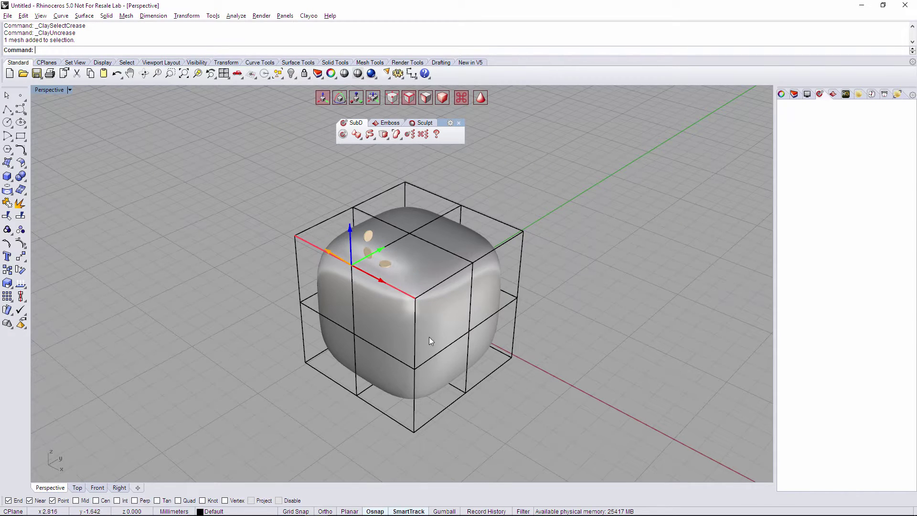
left_click(415, 326, "shift")
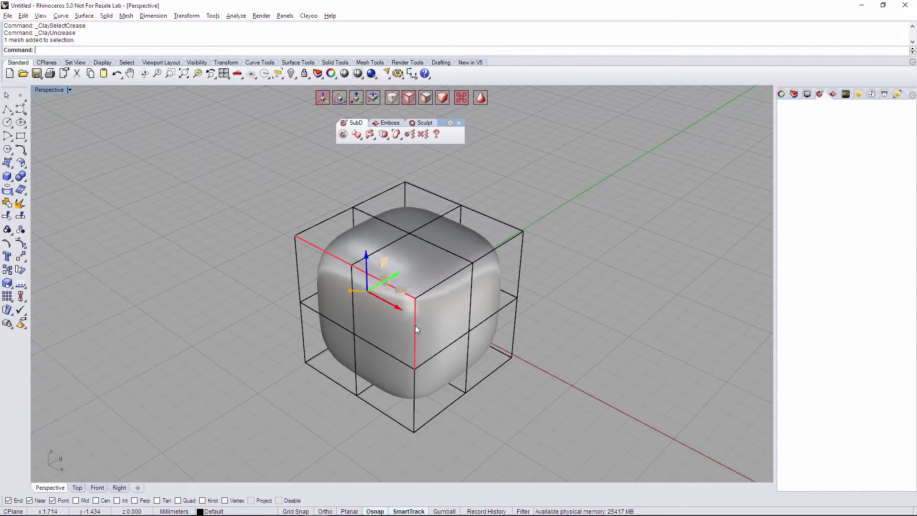
left_click(439, 279, "shift")
mouse_move(493, 250)
right_mouse_down()
mouse_move(512, 299)
mouse_move(501, 315)
right_mouse_up()
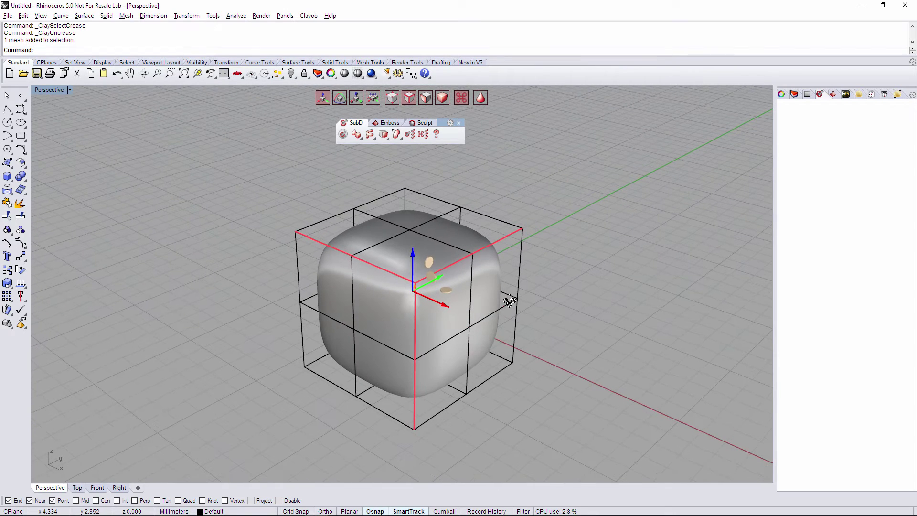
Crease the three selected corner edges and orbit to inspect the sharp corner.
left_click(383, 134)
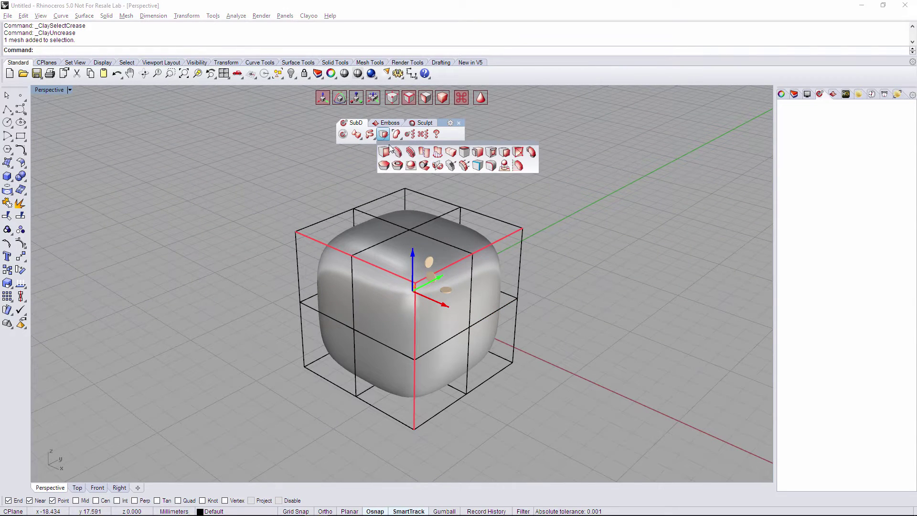
left_click(478, 166)
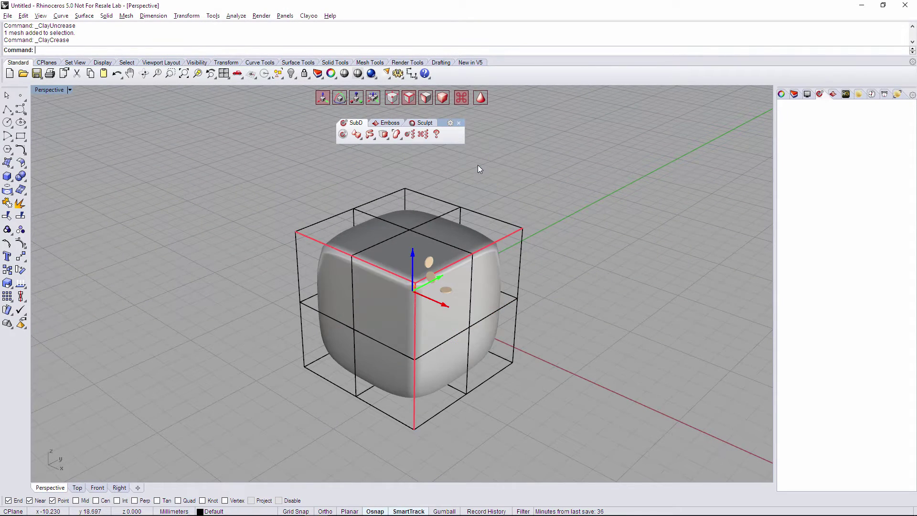
right_click_drag(549, 229, 539, 232)
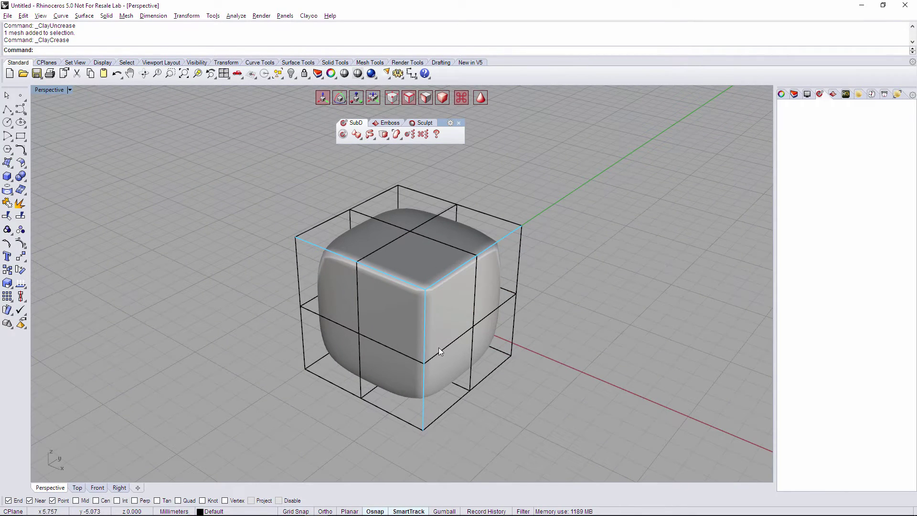
right_click_drag(416, 292, 479, 313)
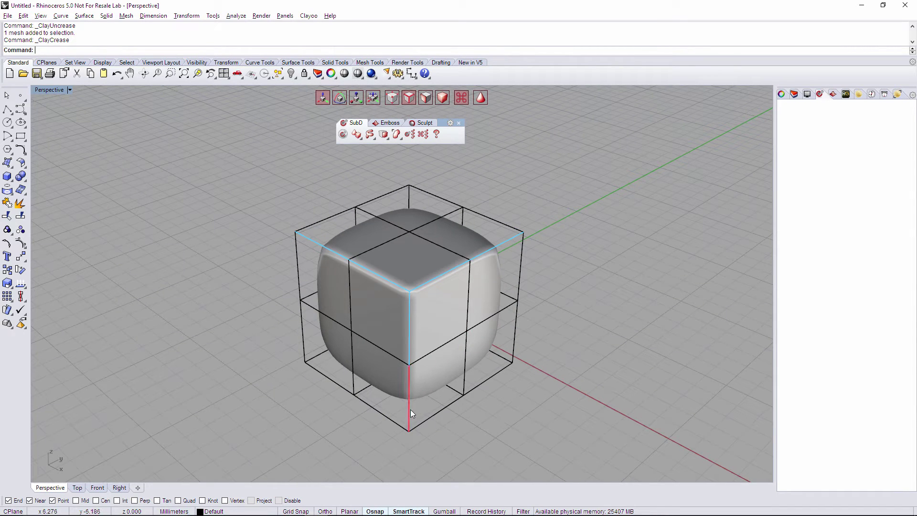
Uncrease the lower half of the front vertical edge, keeping the top corner sharp.
left_click(410, 408)
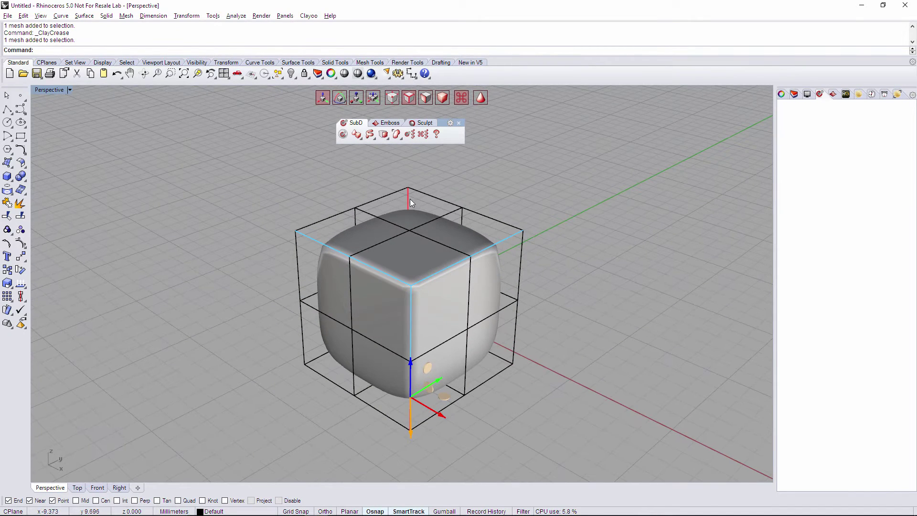
left_click(384, 139)
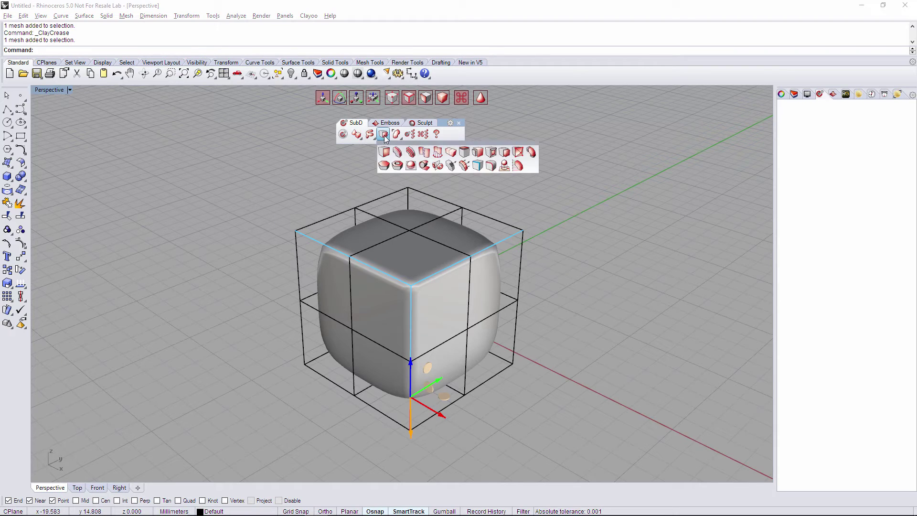
left_click(491, 166)
right_click_drag(584, 213, 613, 252)
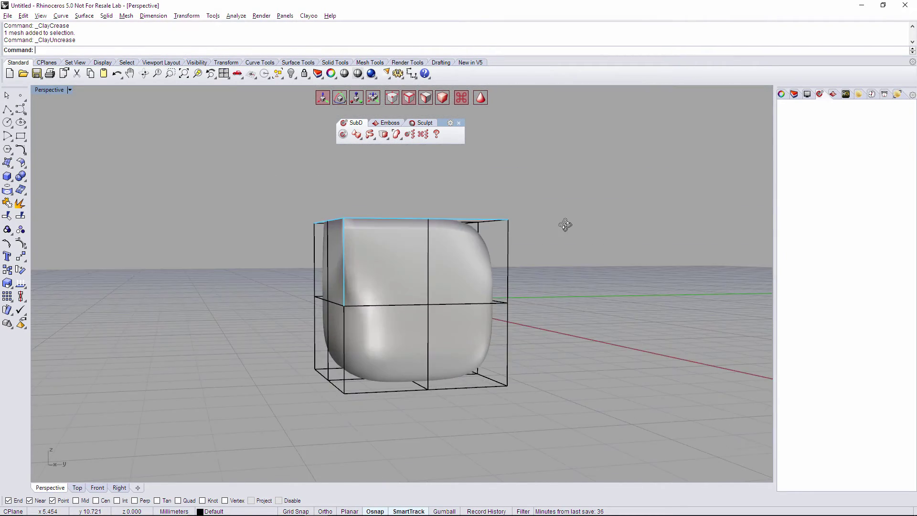
left_click(396, 135)
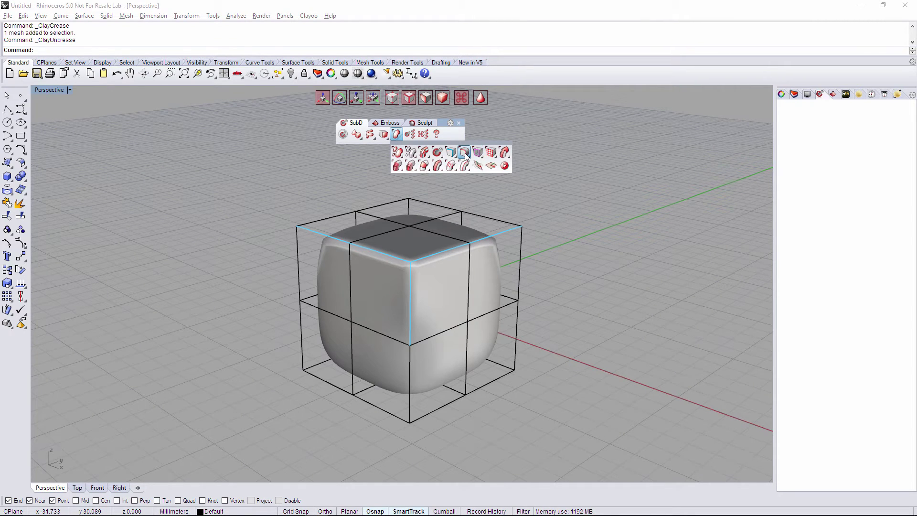
left_click(465, 154)
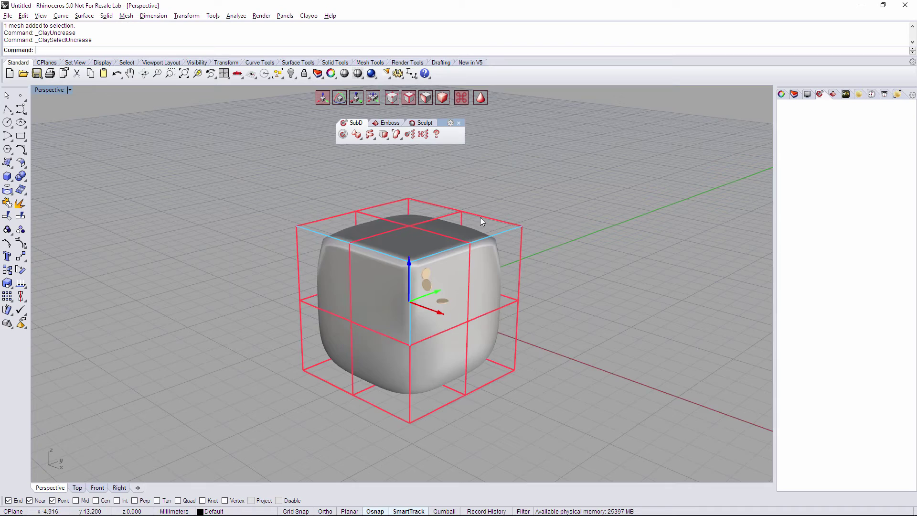
mouse_move(559, 292)
right_mouse_down()
mouse_move(503, 289)
mouse_move(560, 306)
right_mouse_up()
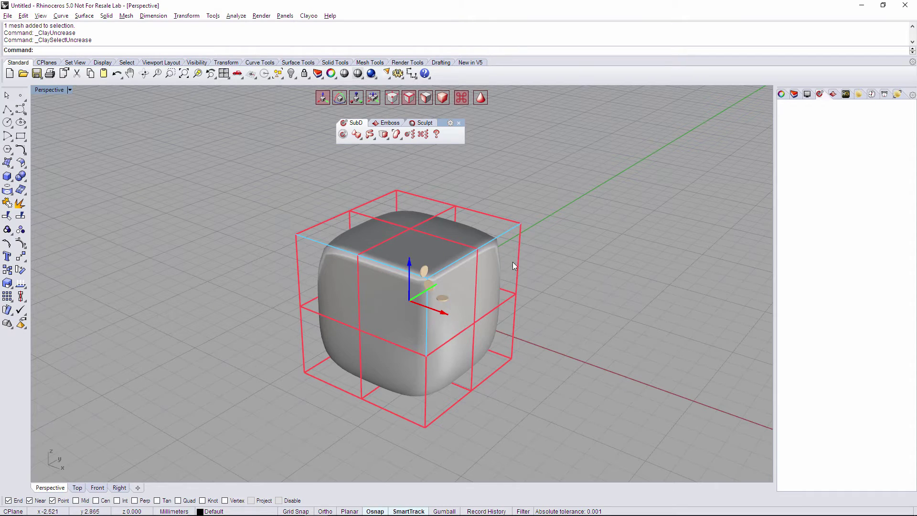
left_click(573, 276)
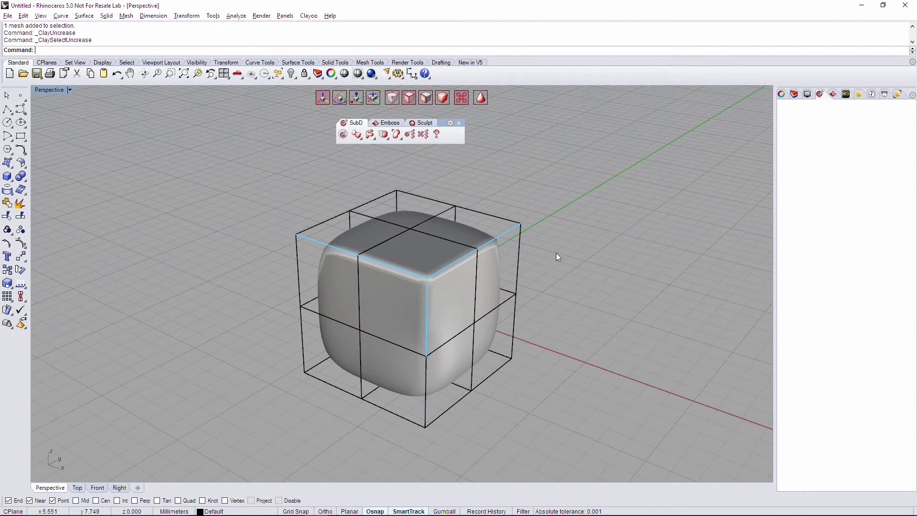
left_click(396, 135)
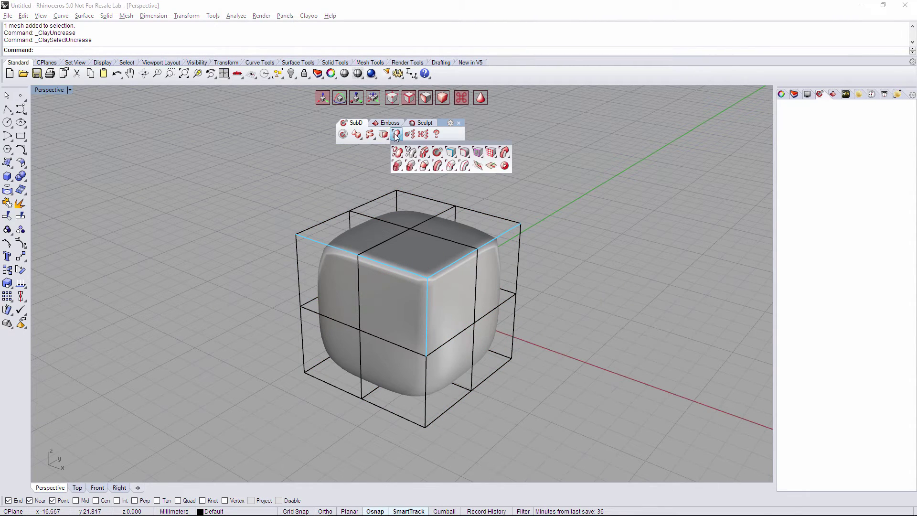
left_click(463, 152)
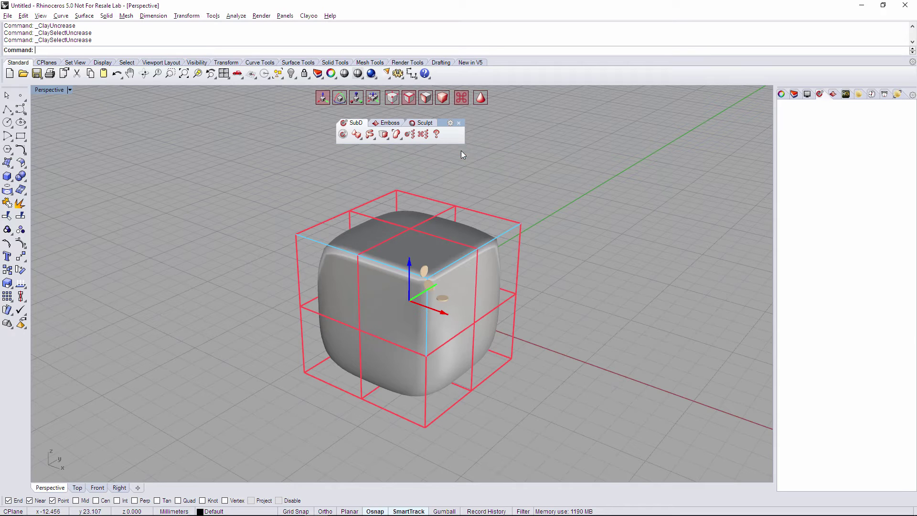
Clear the selection, then use Select Crease to pick the three creased corner edges.
left_click(500, 170)
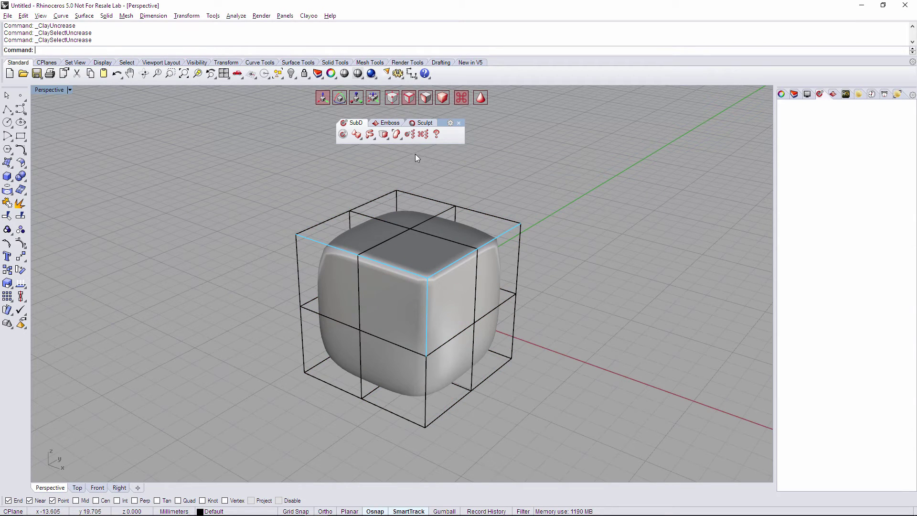
left_click(396, 135)
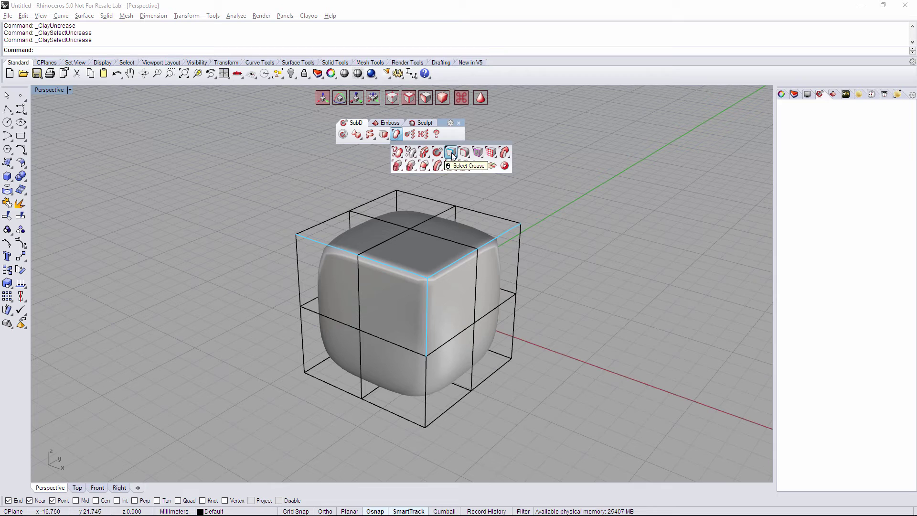
left_click(451, 152)
right_click_drag(554, 254, 550, 265)
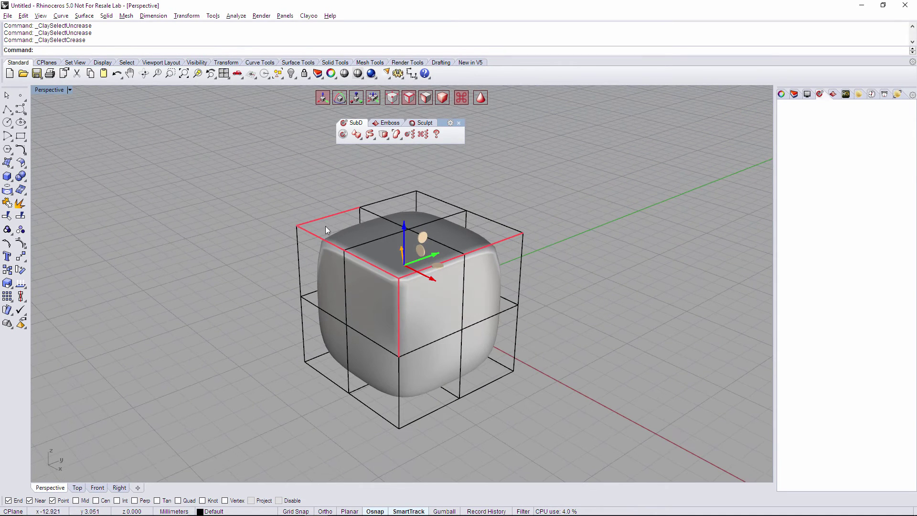
right_click_drag(435, 302, 562, 302)
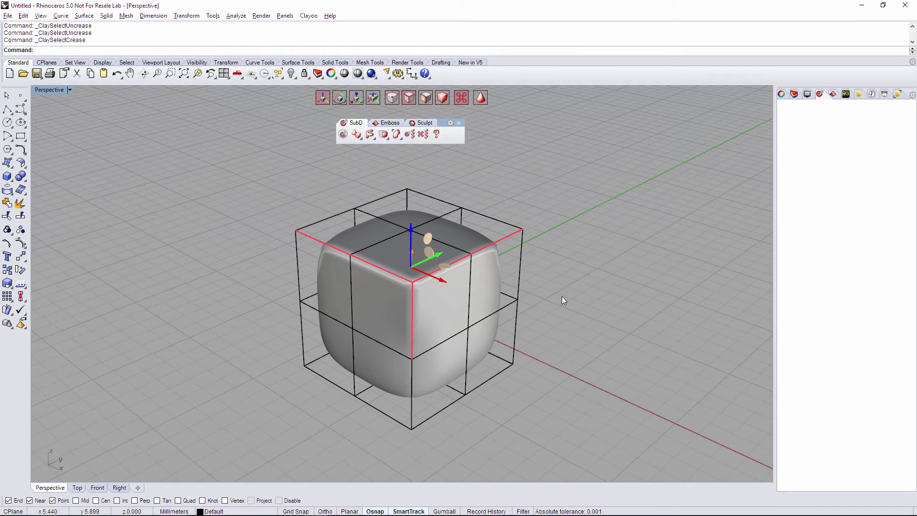
Uncrease the three selected corner edges, deselect, and orbit around the rounded cube.
left_click(380, 136)
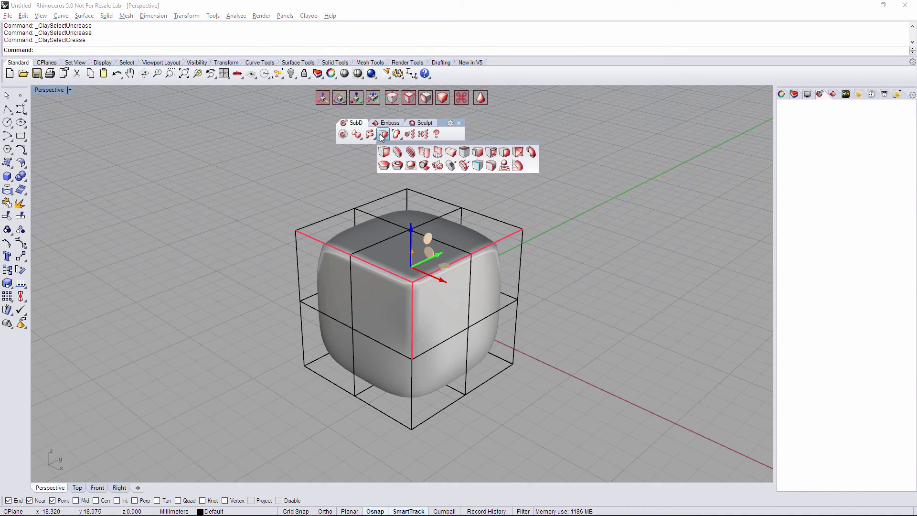
left_click(490, 167)
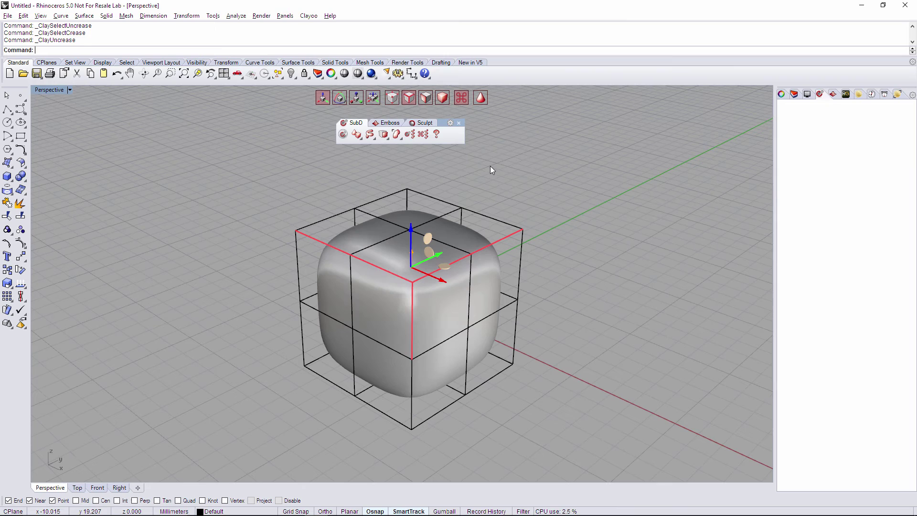
left_click(537, 173)
mouse_move(562, 222)
right_mouse_down()
mouse_move(555, 230)
mouse_move(563, 235)
right_mouse_up()
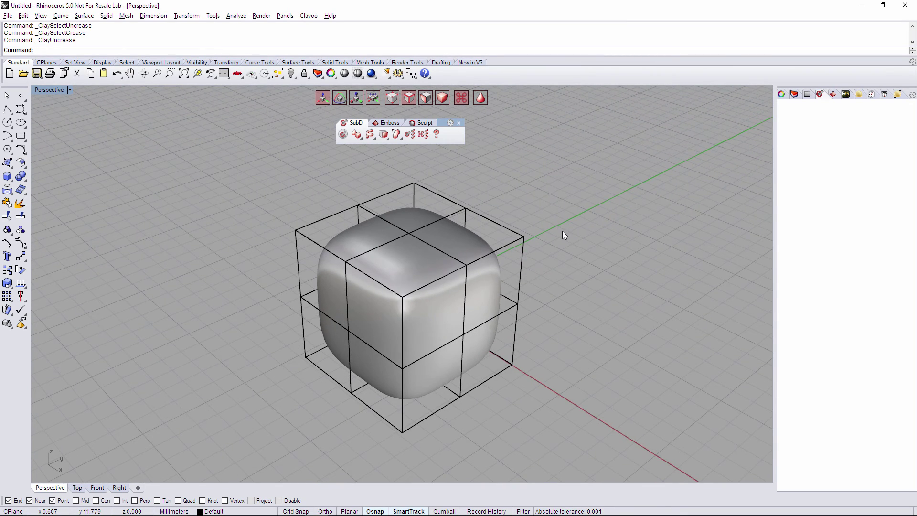